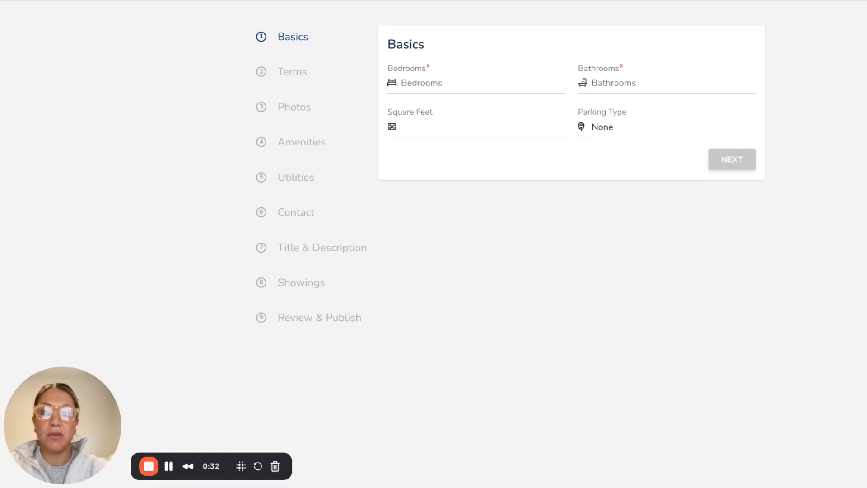
- Fill in the listing basics with 2 bedrooms, 2 bathrooms and 900 square feet, and continue to the terms
left_click(437, 85)
type("2")
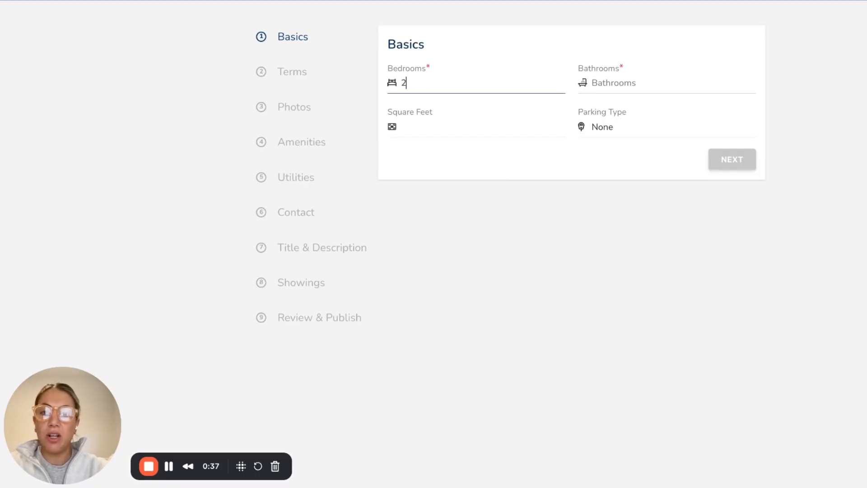
left_click(612, 87)
type("2")
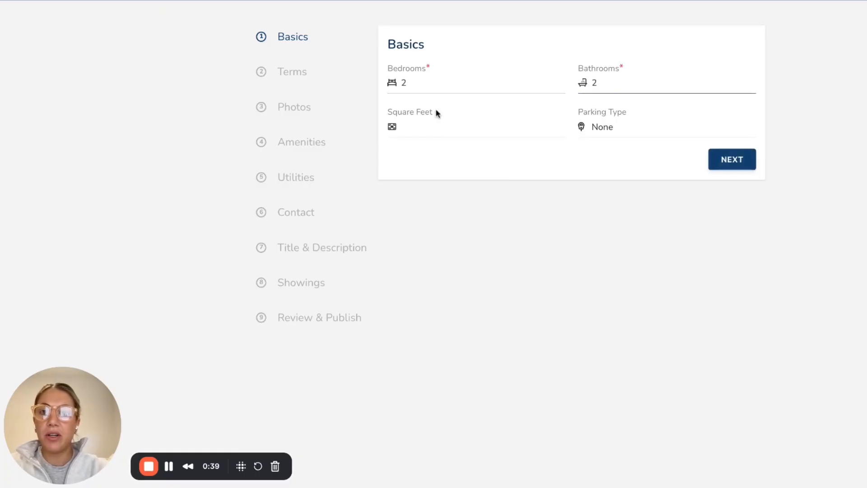
left_click(422, 126)
type("900")
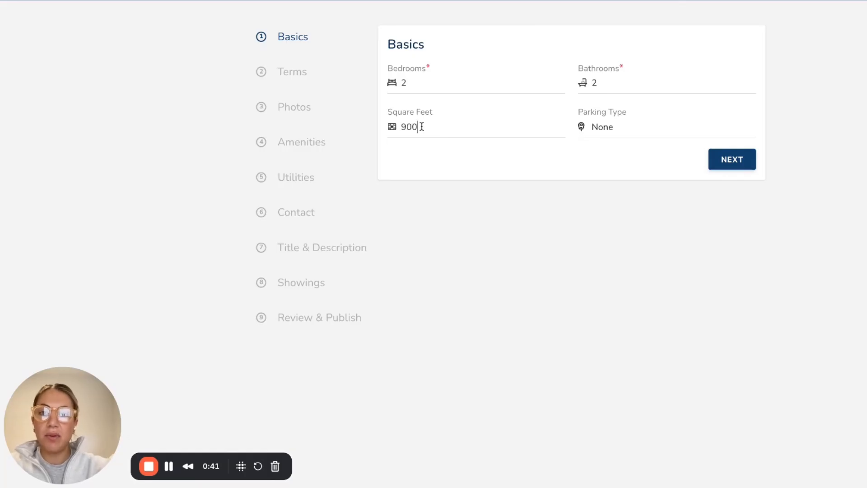
left_click(731, 167)
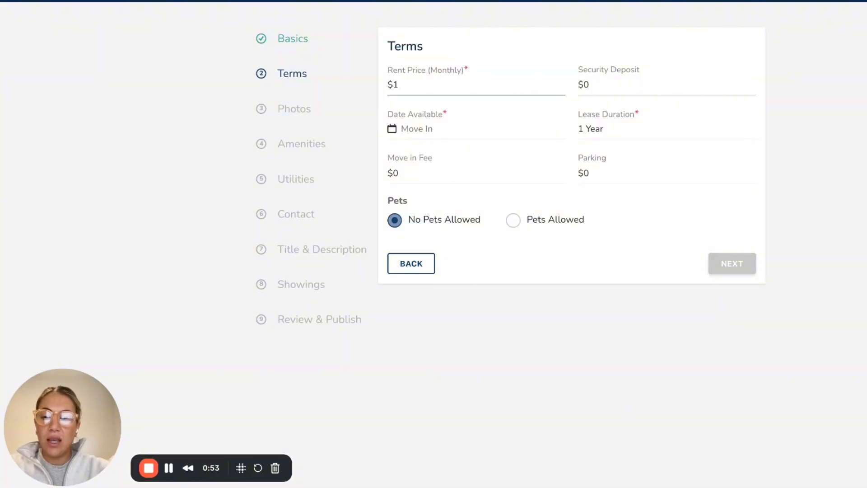
- Set the monthly rent and security deposit to $1250 each, with November 1, 2025 as the available date
type("250")
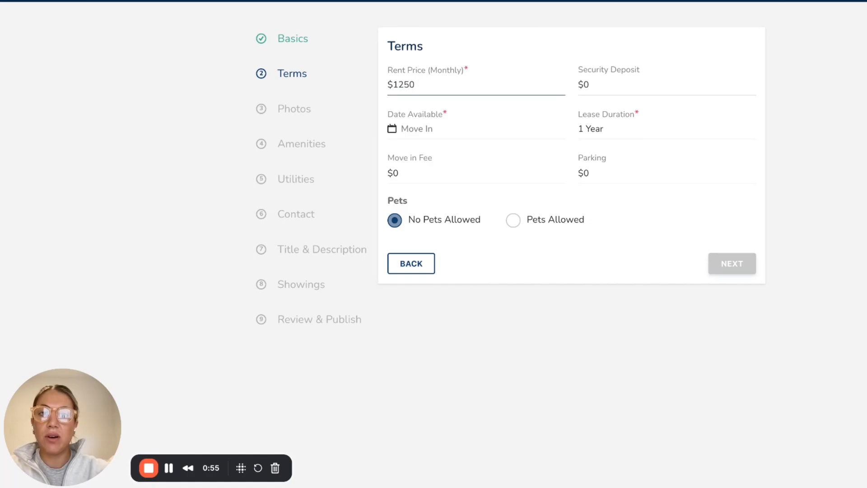
left_click(619, 89)
key("BackSpace")
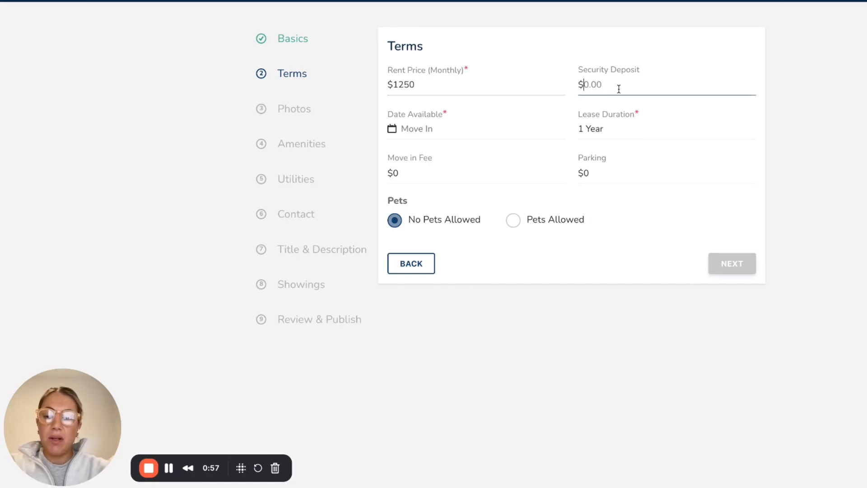
type("1250")
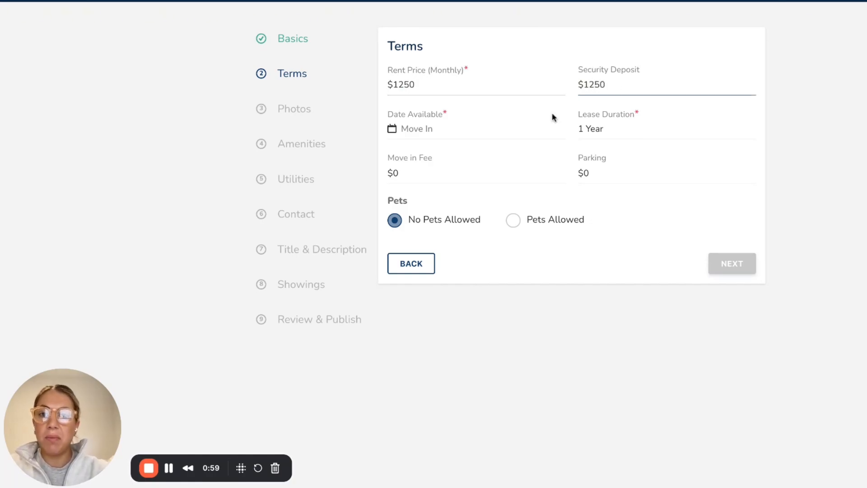
left_click(467, 132)
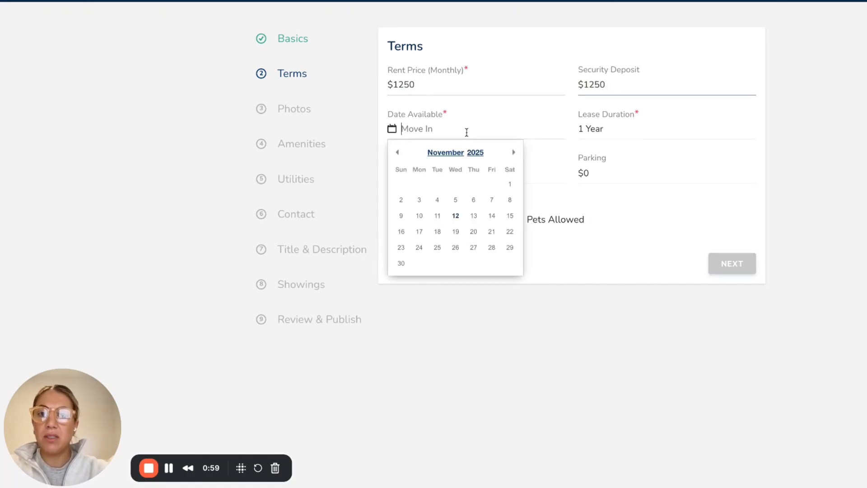
left_click(511, 185)
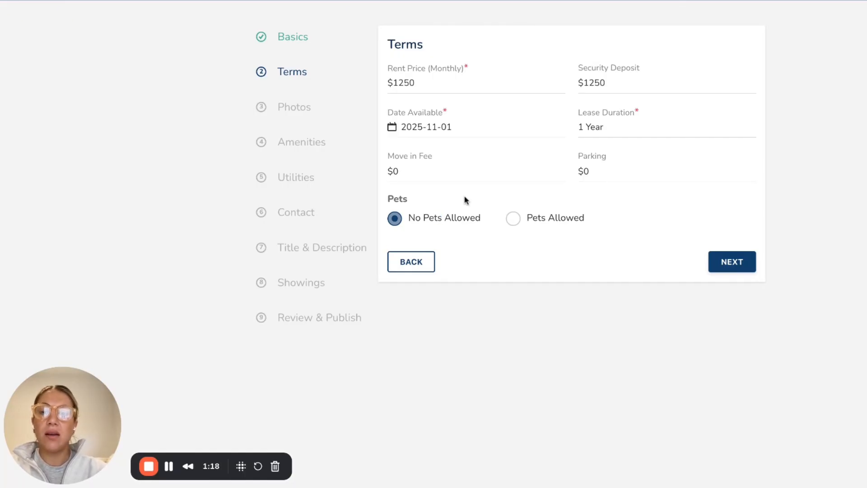
- Allow pets in the listing terms, accepting large dogs and small dogs
left_click(519, 220)
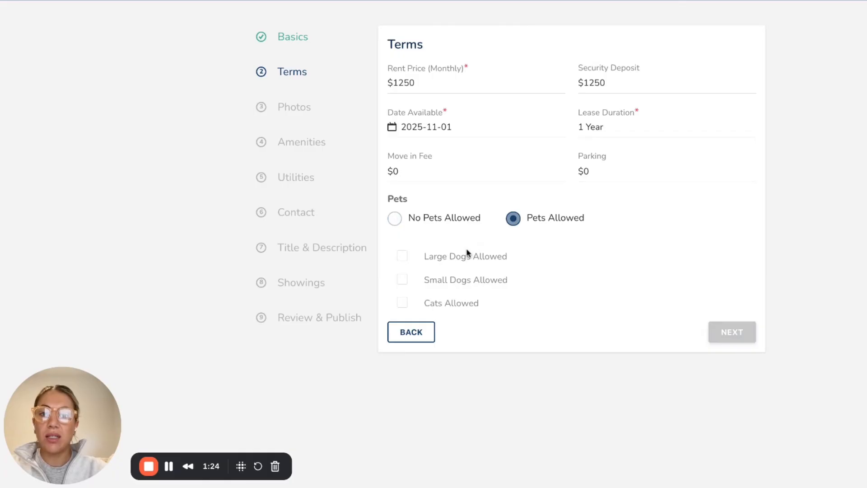
left_click(403, 257)
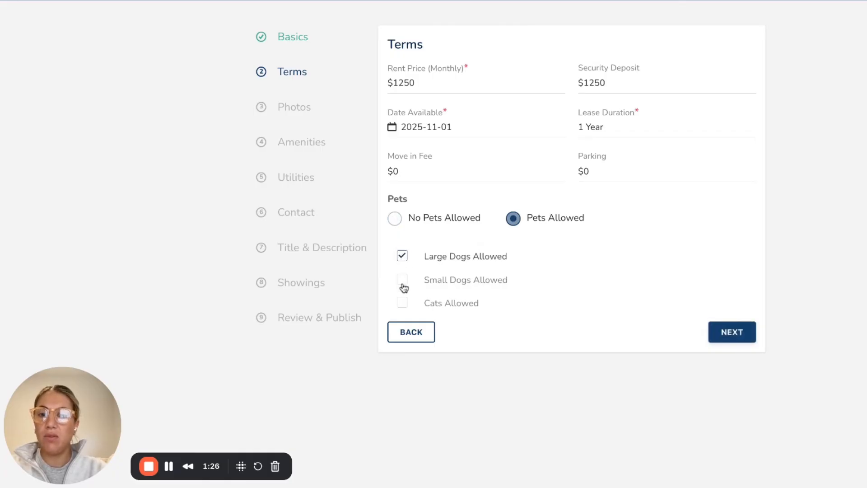
left_click(402, 281)
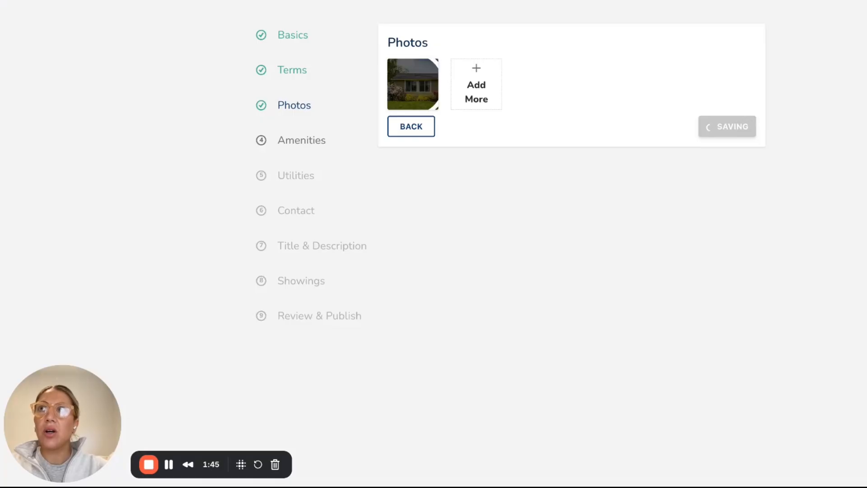
left_click_drag(1, 226, 505, 224)
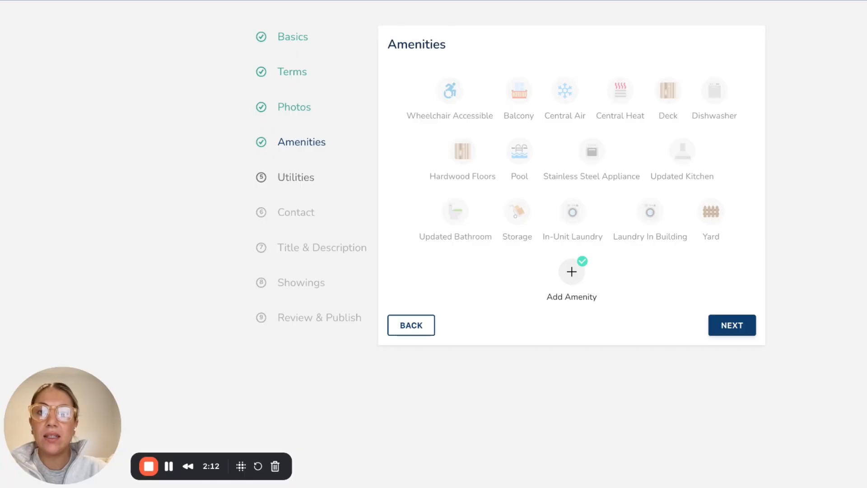
- Select Central Air, Hardwood Floors and Stainless Steel Appliance as amenities, and mark Water as an included utility
left_click(571, 98)
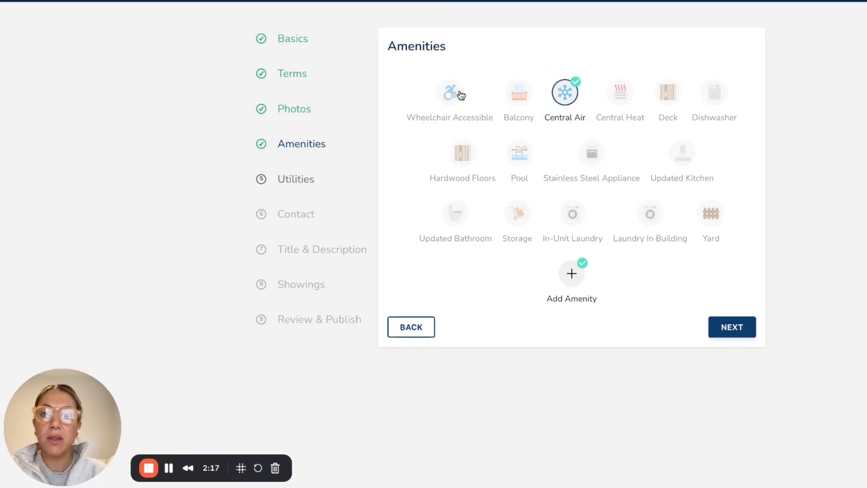
left_click(468, 154)
left_click(592, 161)
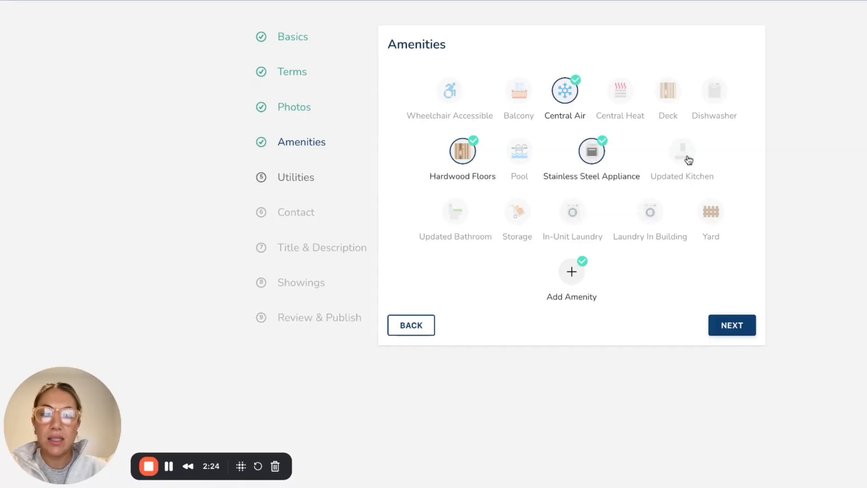
left_click(729, 325)
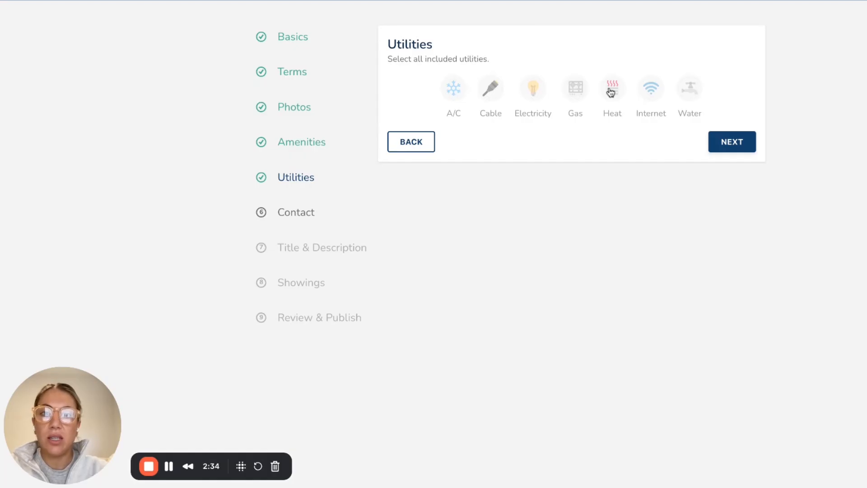
left_click(689, 91)
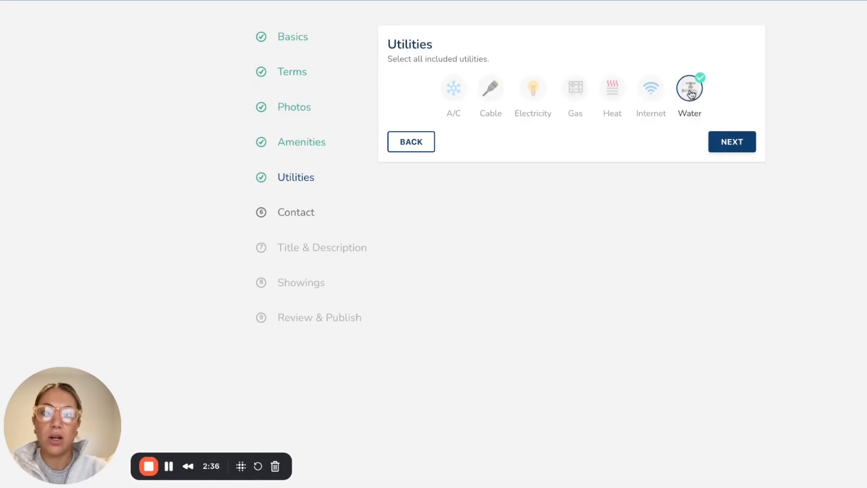
left_click(732, 141)
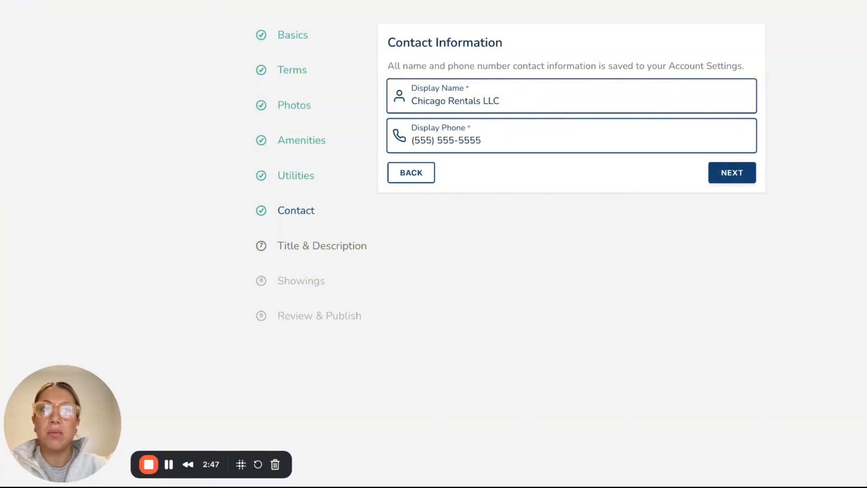
double_click(495, 100)
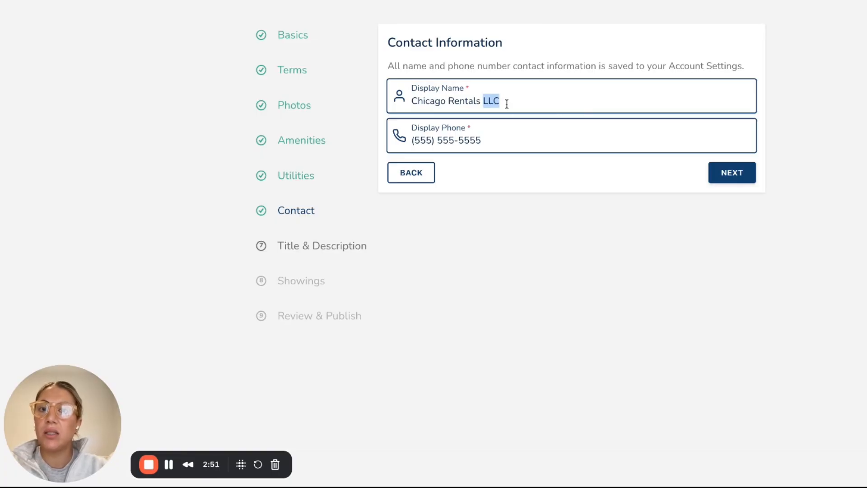
left_click(506, 103)
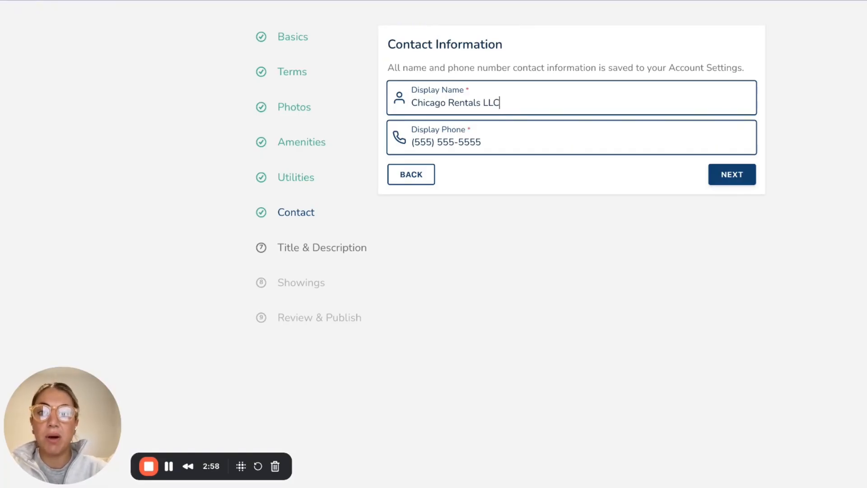
left_click(489, 145)
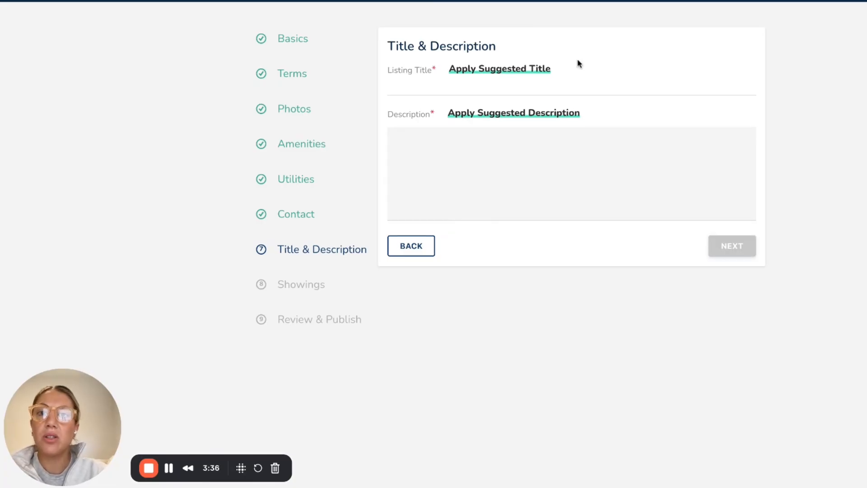
- Apply the suggested listing title and the suggested description, and continue to the following section
left_click(538, 71)
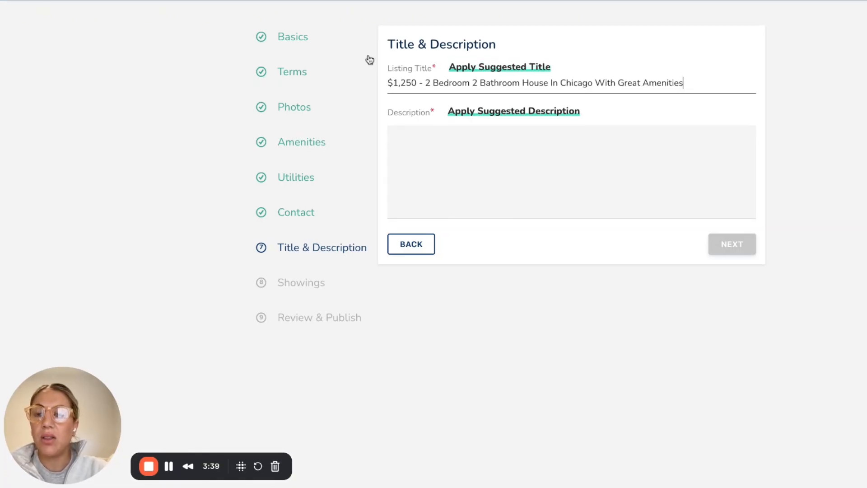
left_click(555, 118)
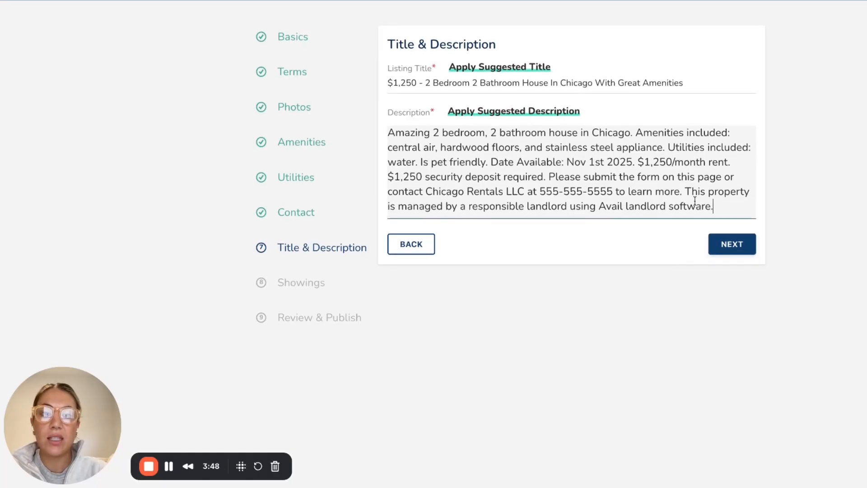
left_click(731, 244)
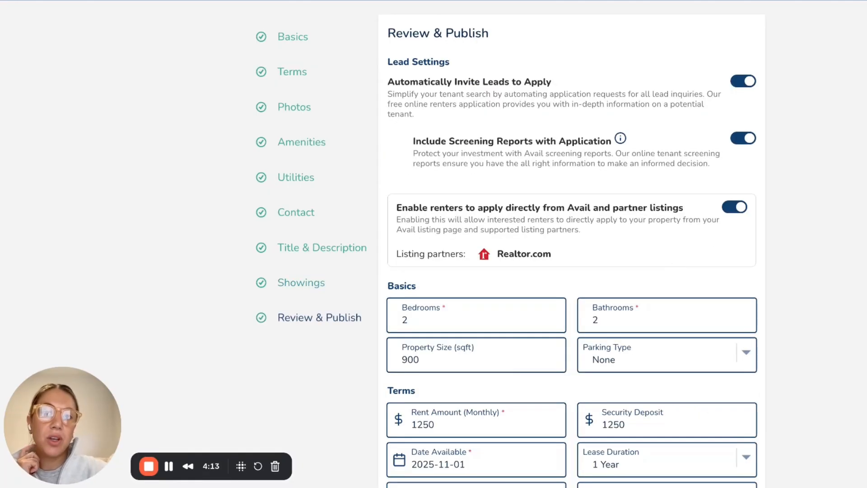
- Review the lead settings and all entered listing details, and publish the listing
scroll(571, 247, "down", 2)
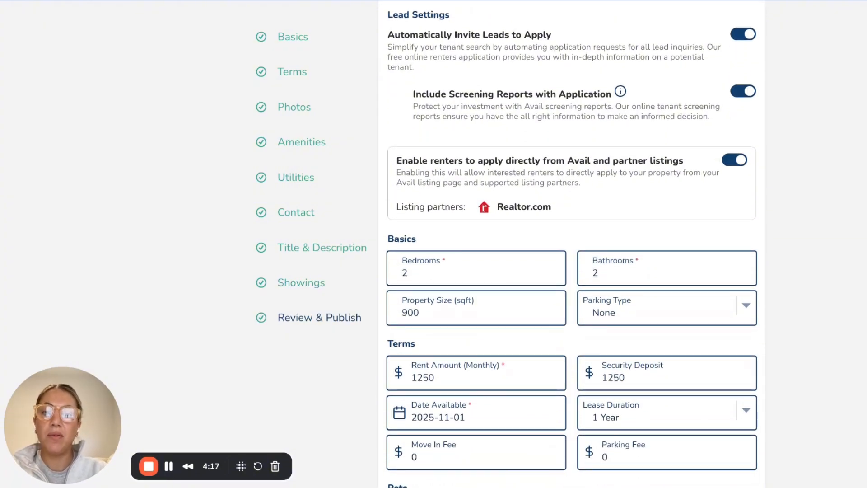
scroll(572, 244, "down", 10)
scroll(572, 244, "down", 10)
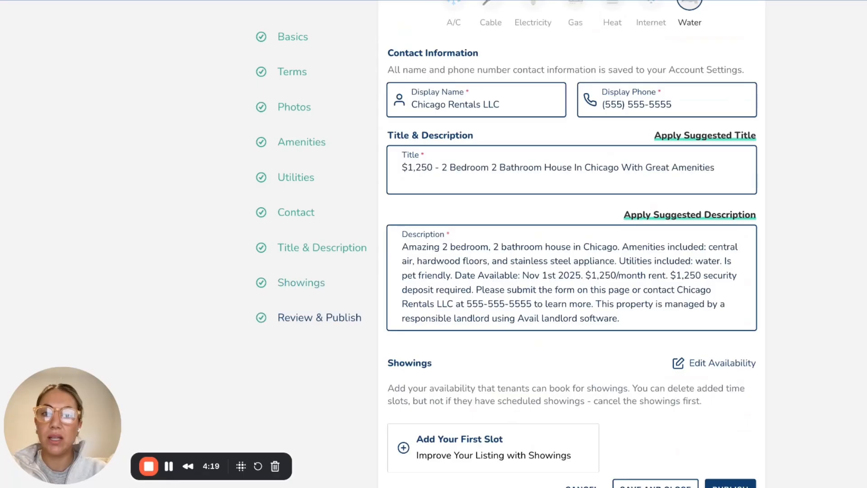
scroll(572, 244, "down", 2)
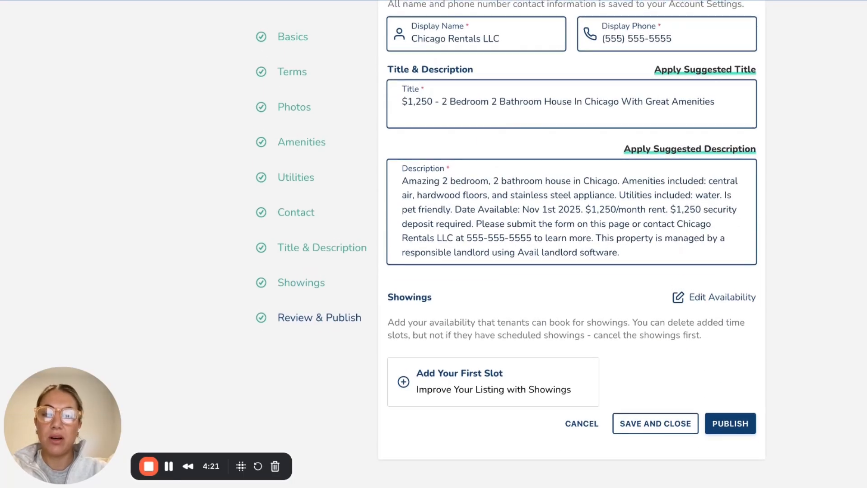
scroll(571, 244, "up", 15)
scroll(572, 244, "up", 2)
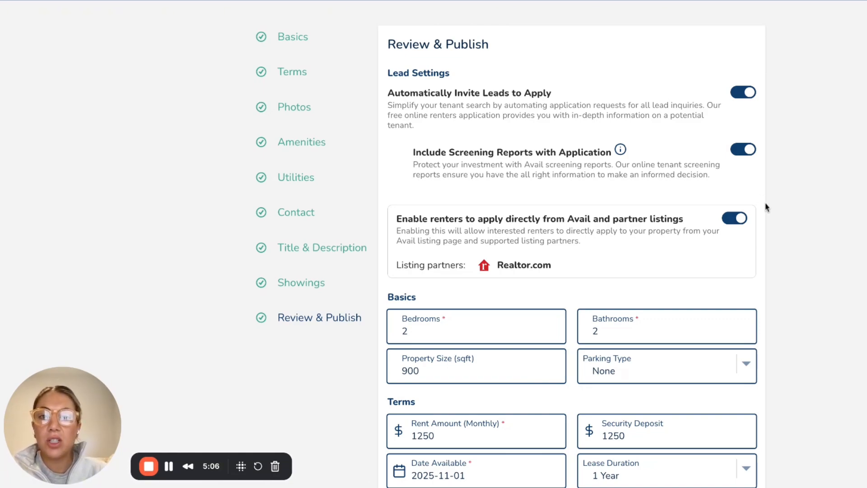
scroll(766, 207, "down", 1)
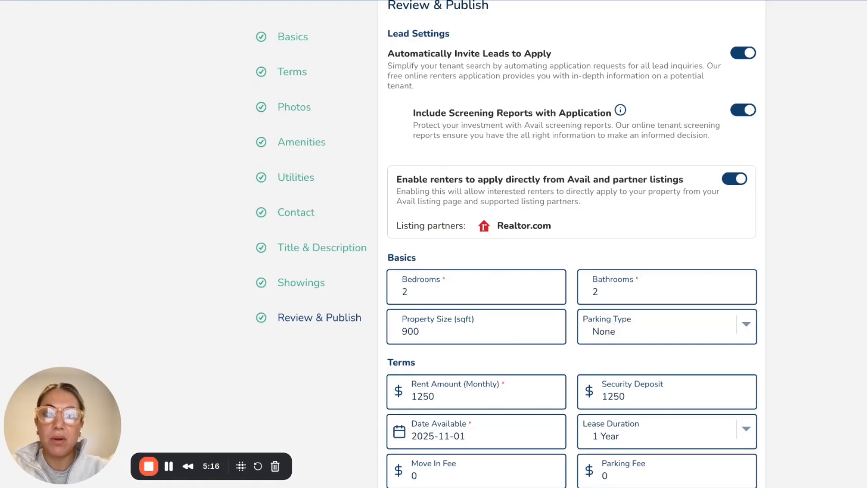
scroll(764, 217, "down", 10)
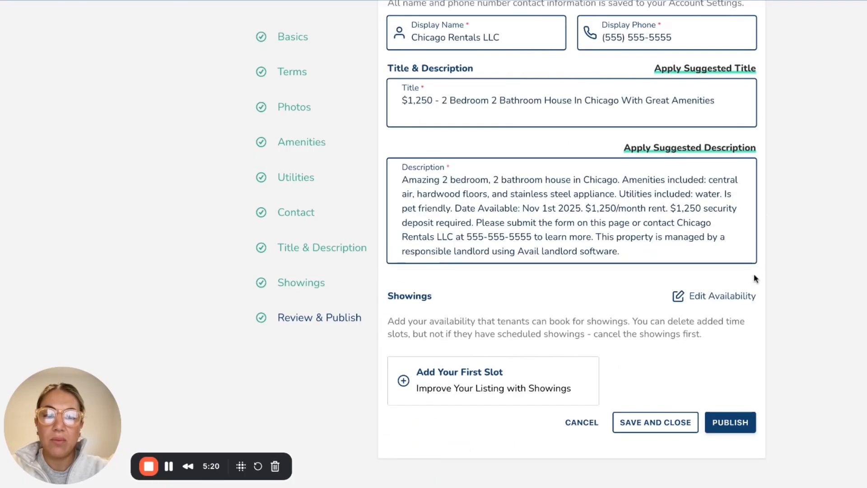
left_click(724, 433)
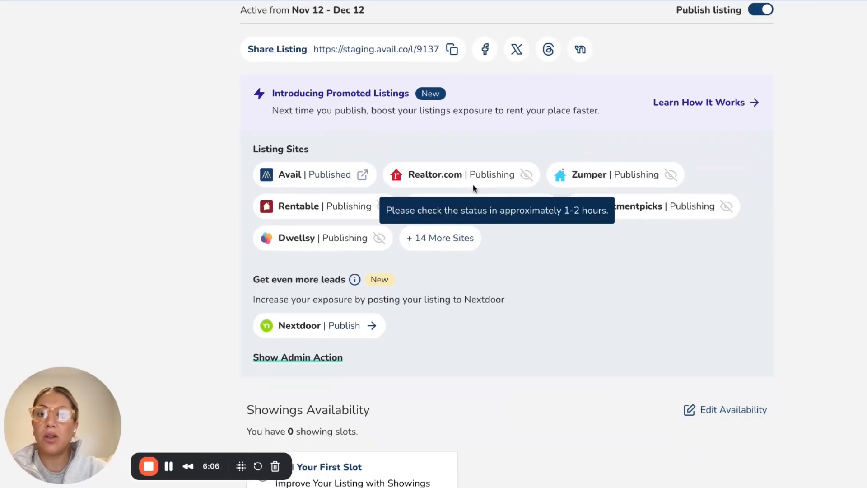
- Check the listing's publishing status on the partner listing sites, and look over the showings section
mouse_move(678, 226)
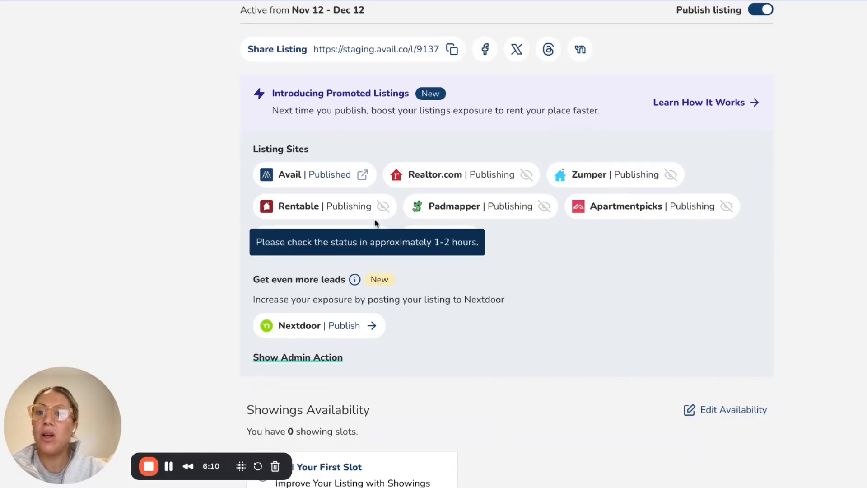
mouse_move(592, 174)
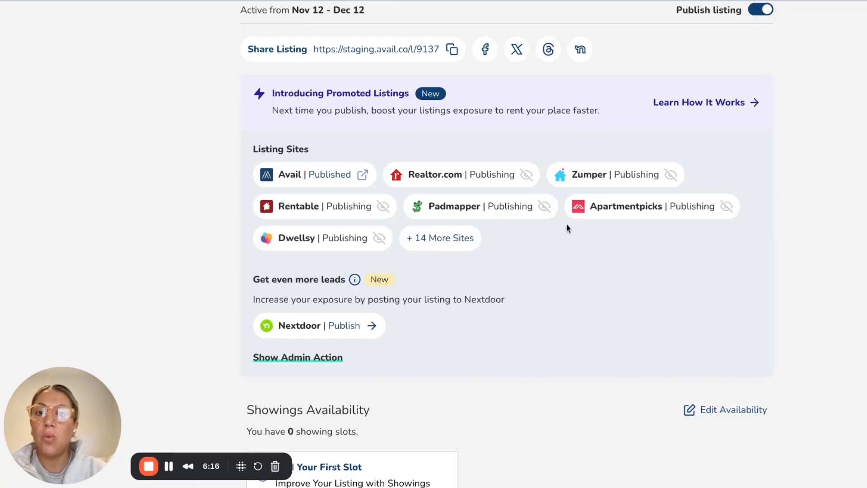
mouse_move(516, 176)
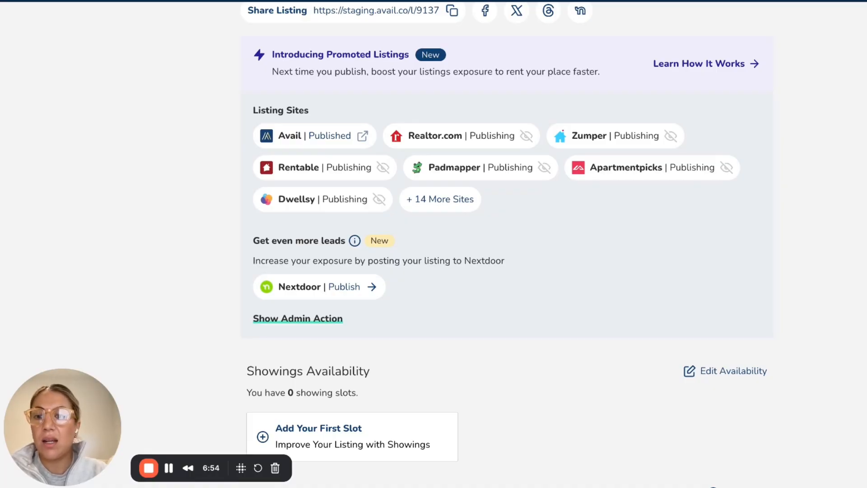
scroll(504, 243, "down", 2)
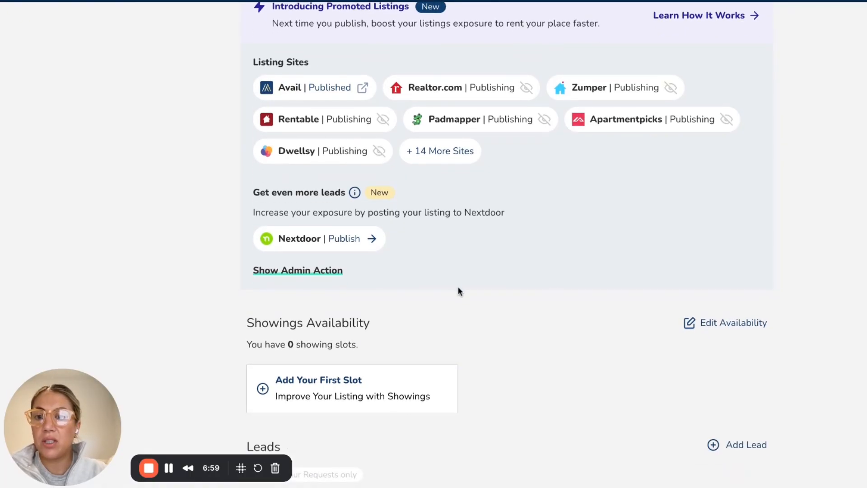
- Look over the published listing's promotion offer and listing sites, and open the details about Promoted Listings
scroll(458, 290, "down", 1)
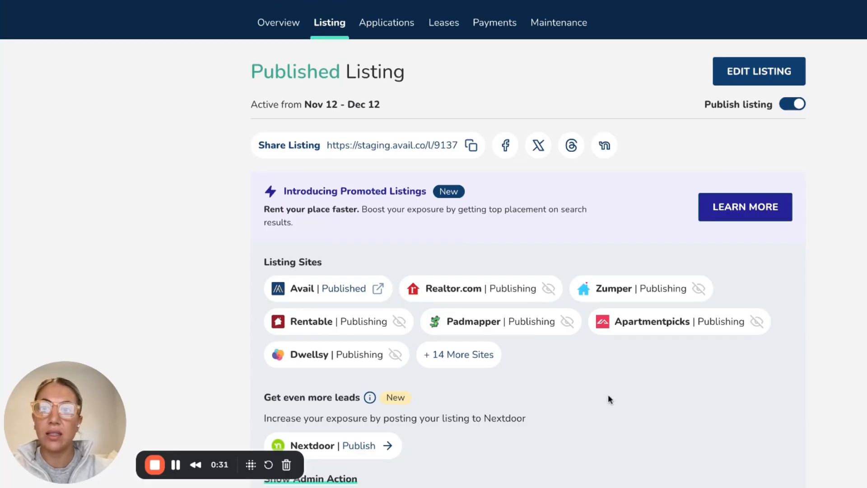
scroll(608, 399, "down", 2)
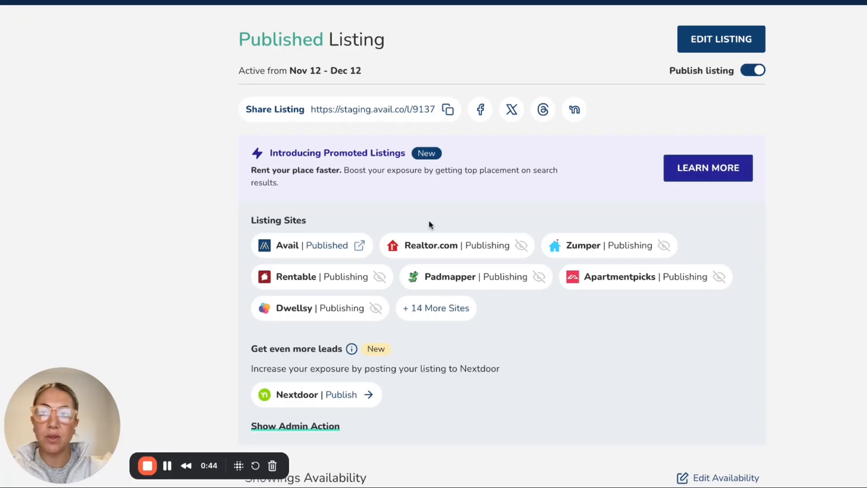
left_click(712, 174)
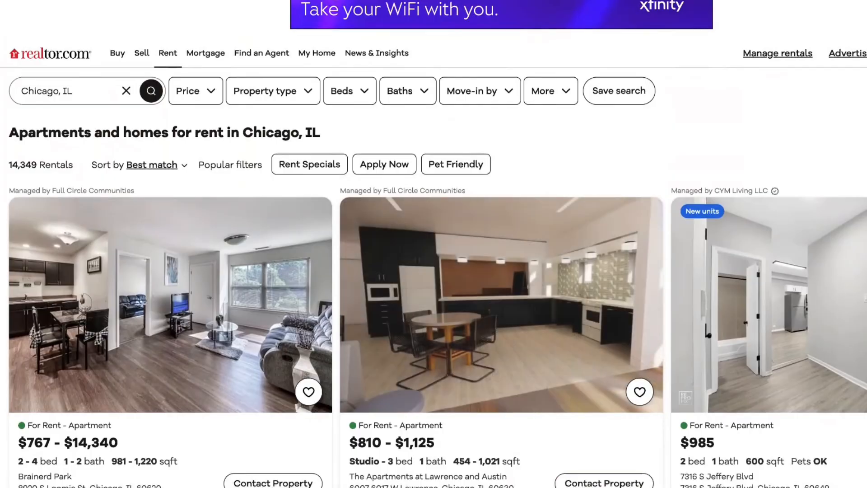
- Examine the published listing's showings availability, the lead received, and the publishing status on the listing sites
scroll(434, 244, "down", 9)
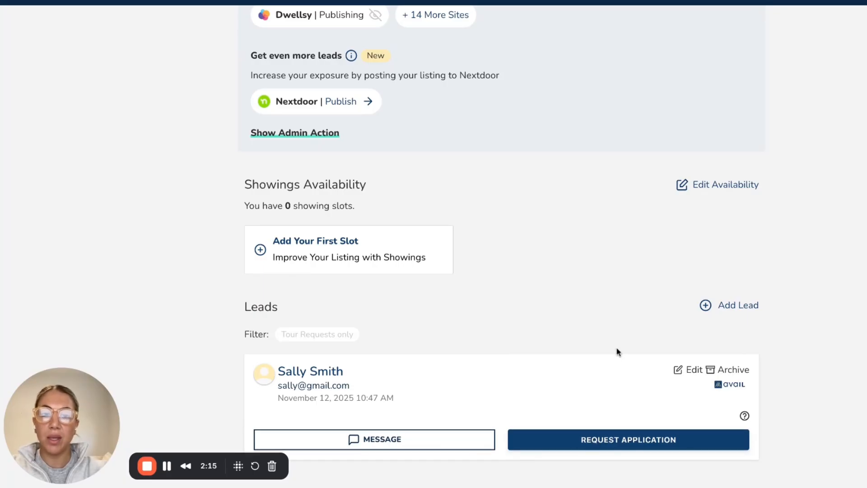
scroll(618, 351, "up", 10)
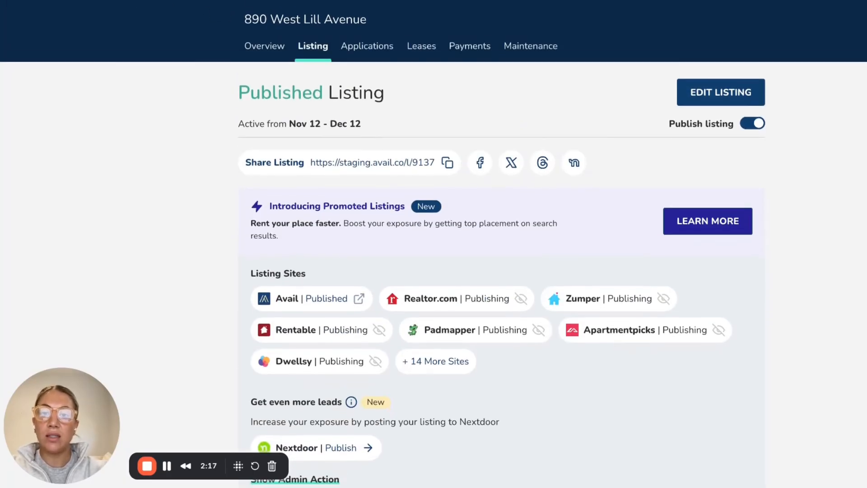
mouse_move(544, 305)
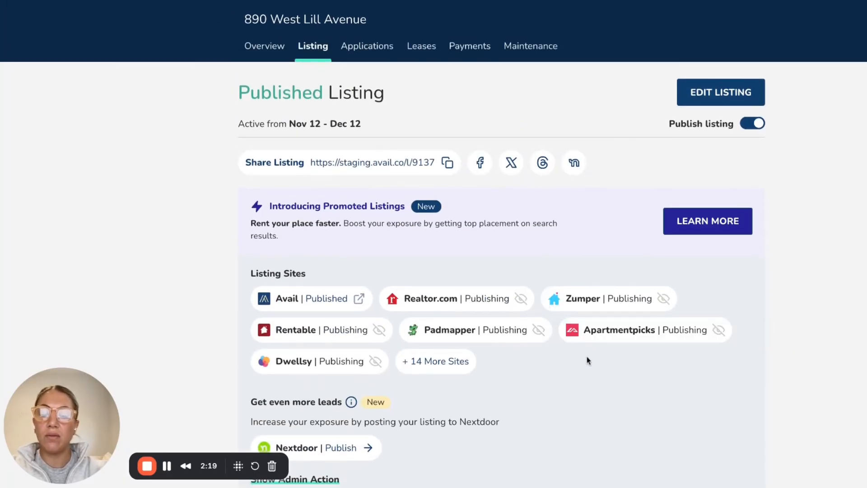
scroll(586, 356, "down", 8)
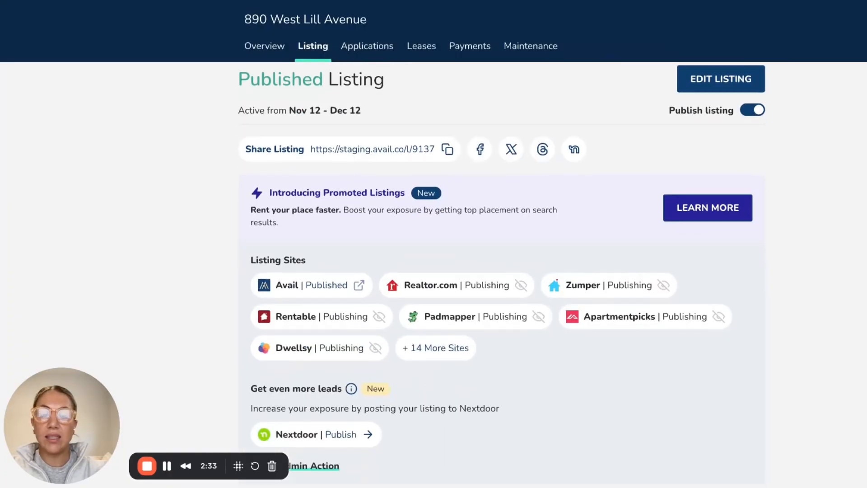
scroll(677, 271, "down", 1)
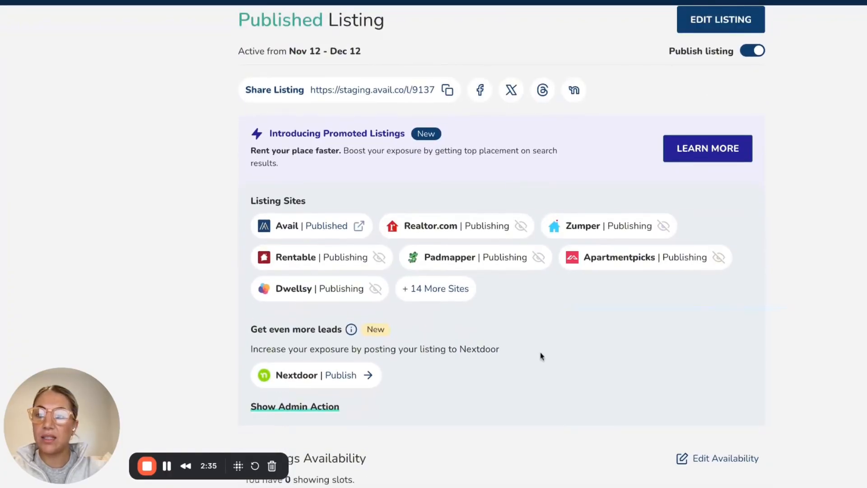